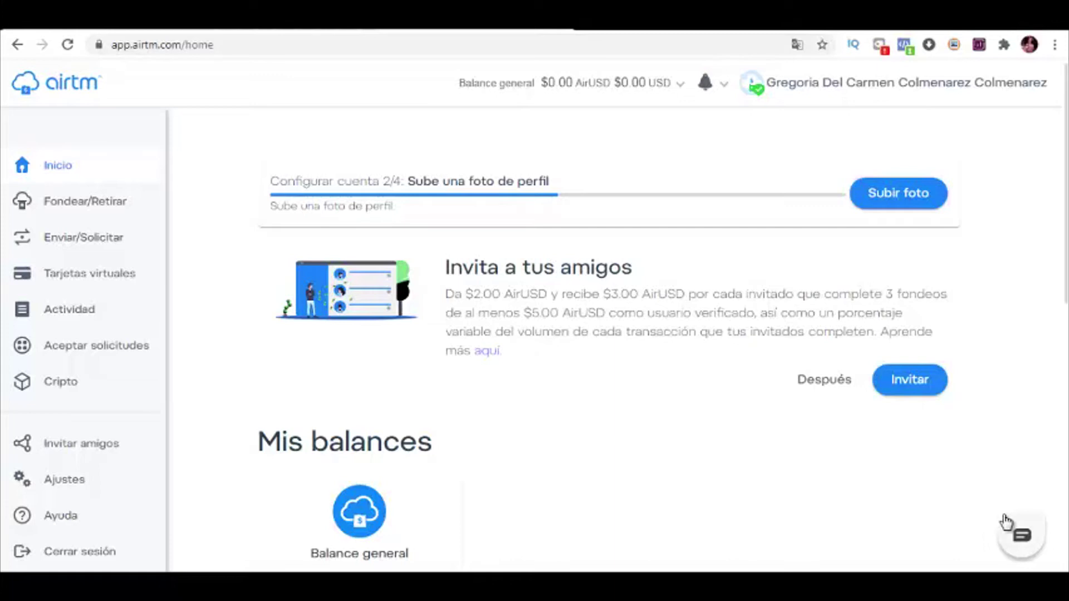
Step: Open the Ajustes page from the left sidebar, landing on the Perfil tab
click(53, 482)
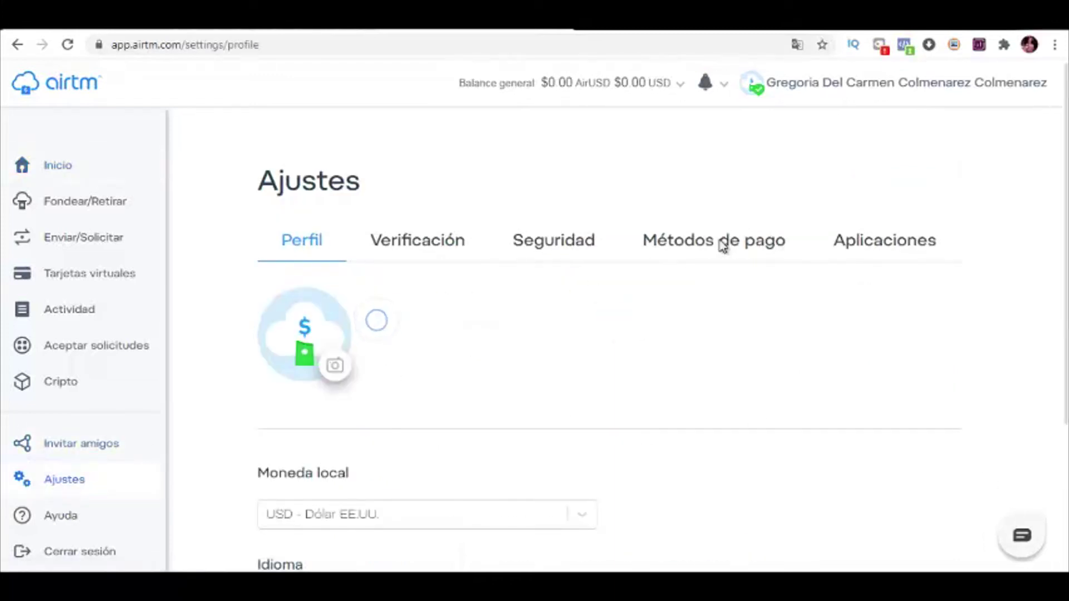
Step: View the saved payment methods and browse the Banco list for adding a new one
click(718, 245)
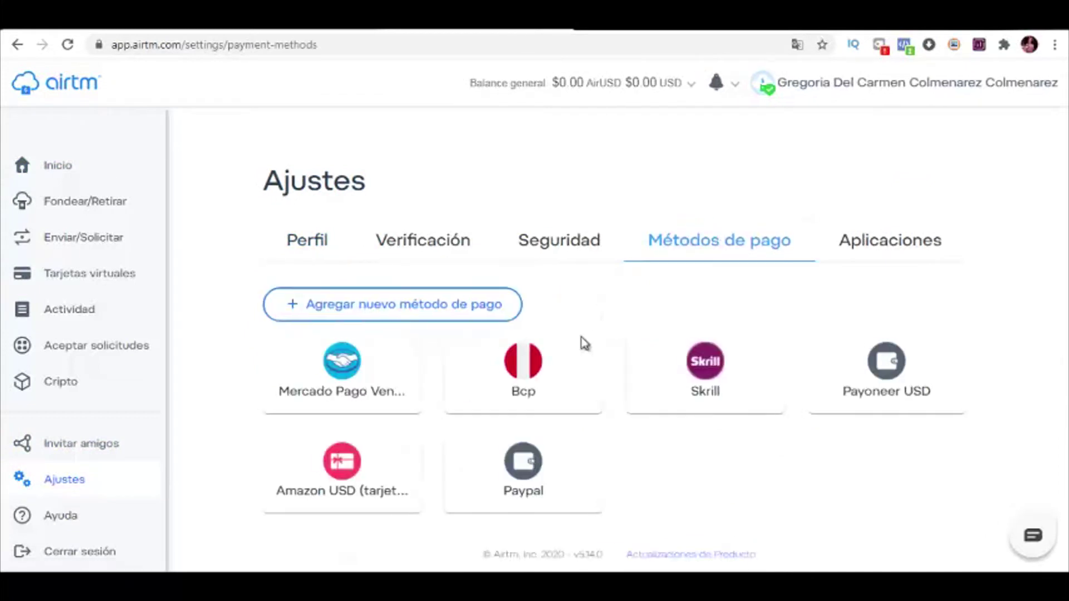
click(413, 313)
click(413, 325)
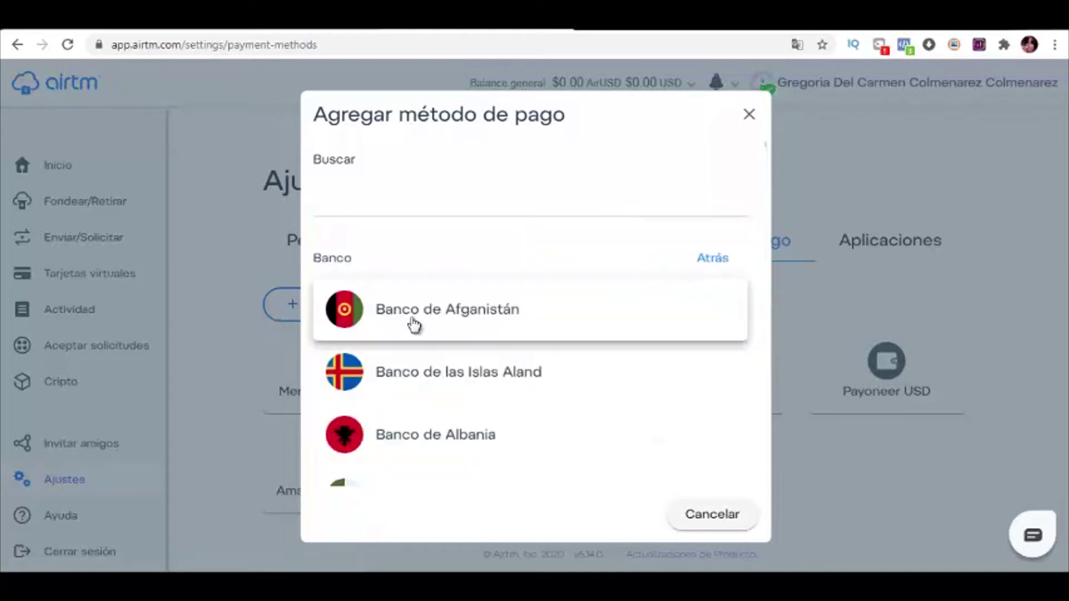
scroll(475, 389, down, 5)
scroll(473, 376, down, 4)
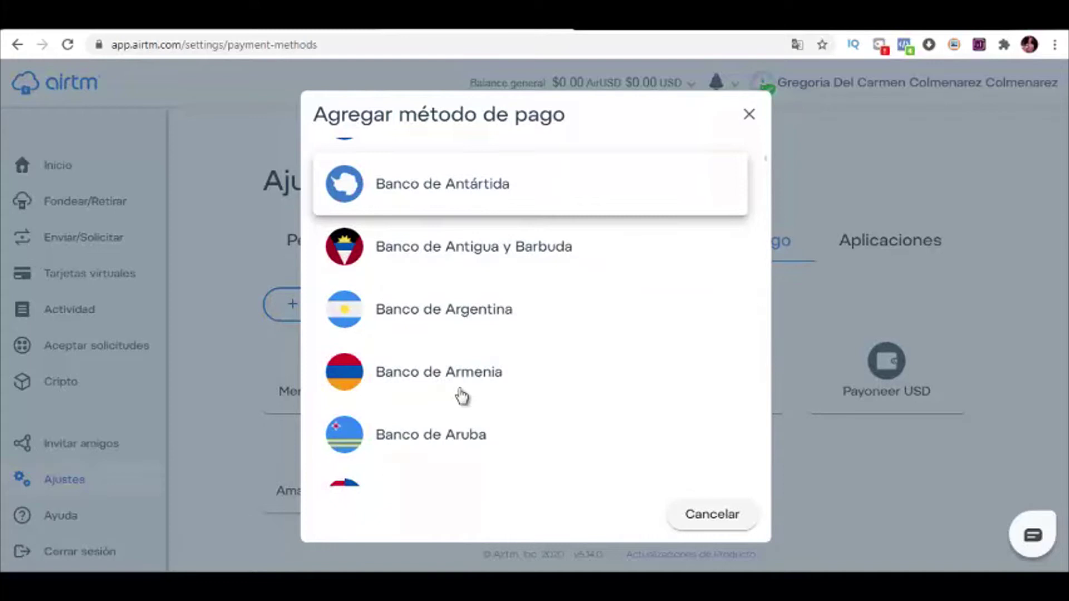
scroll(534, 413, down, 3)
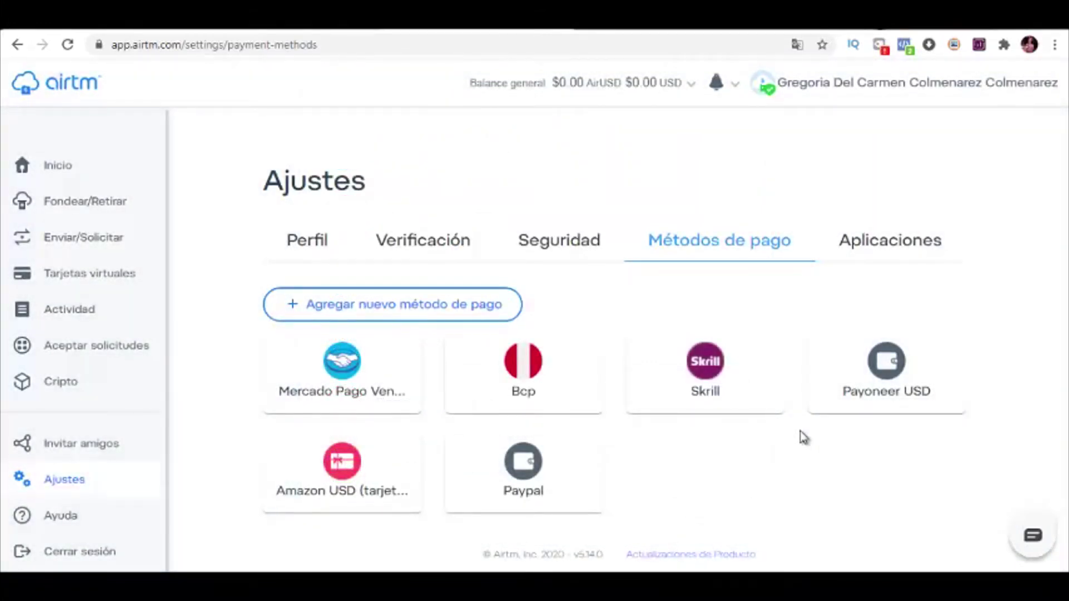
Step: Fund via Bcp with S/.40 on the Standard option to receive $10.68 AirUSD
click(81, 202)
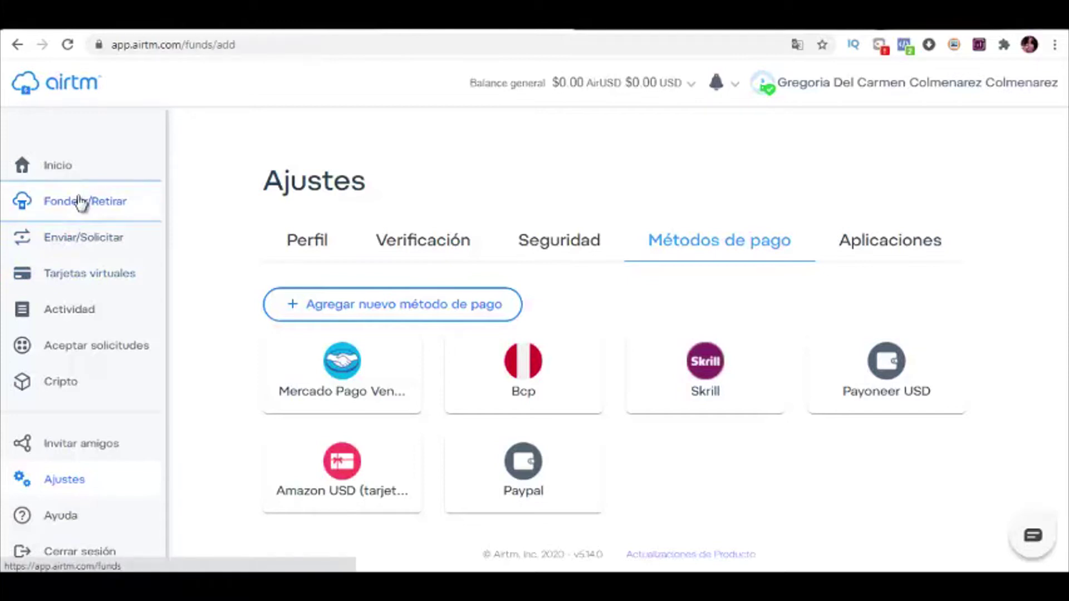
scroll(306, 303, down, 5)
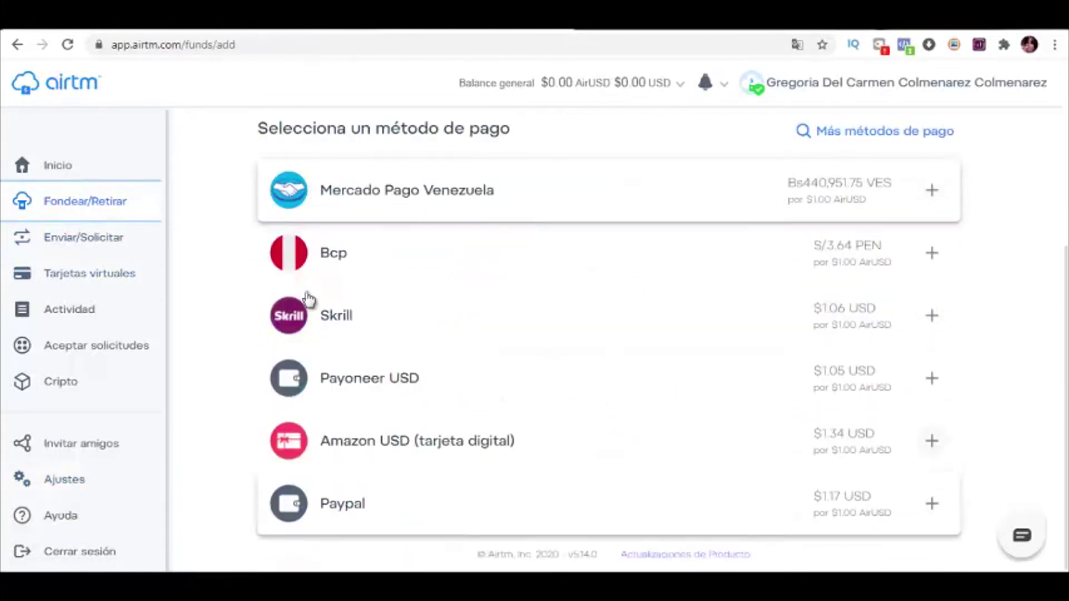
click(340, 257)
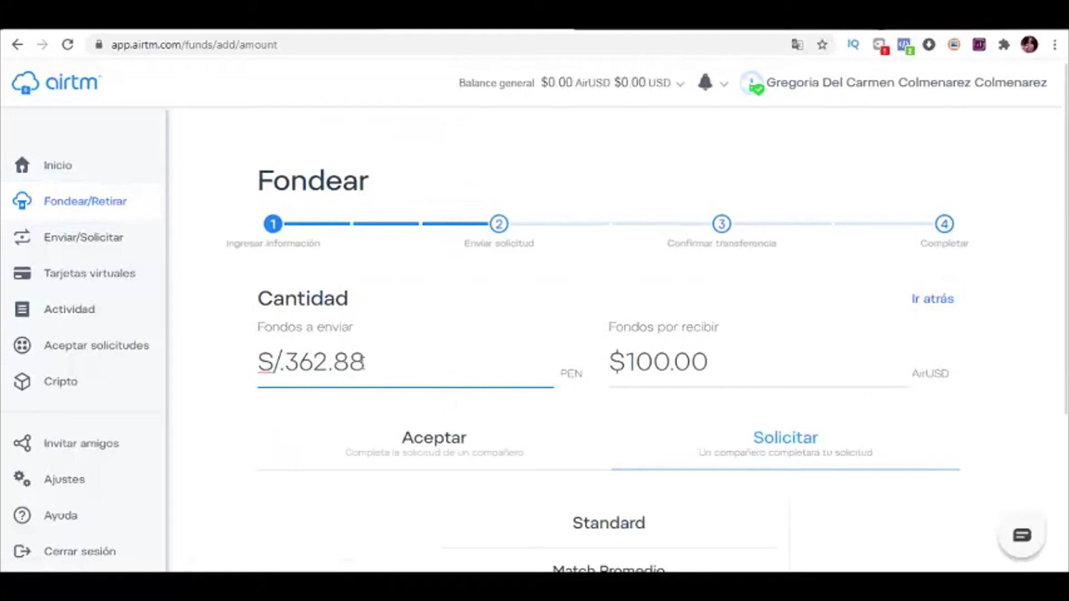
drag(378, 363, 205, 370)
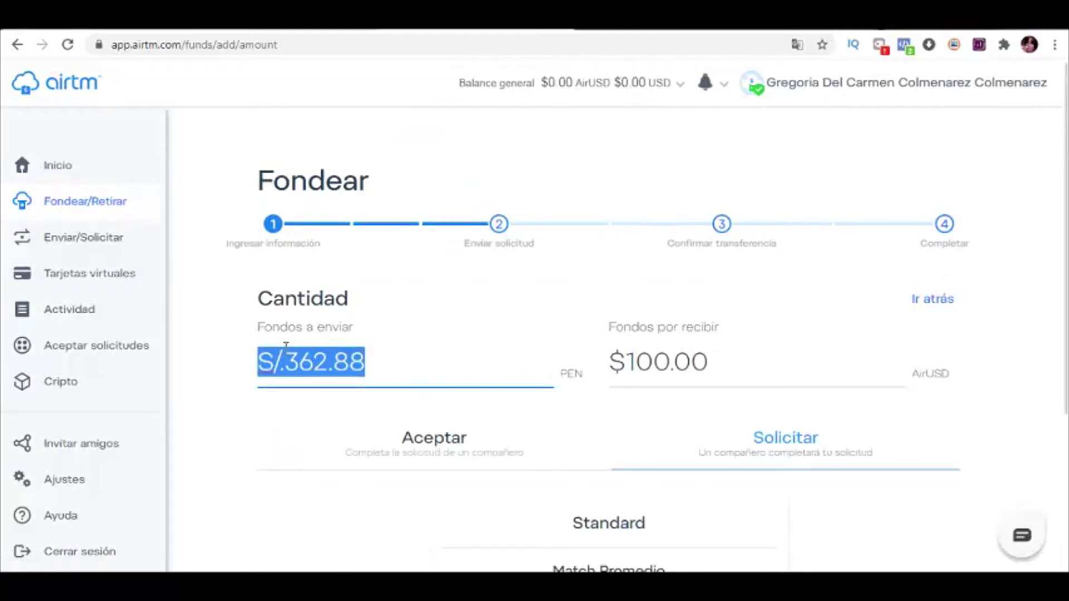
text(40)
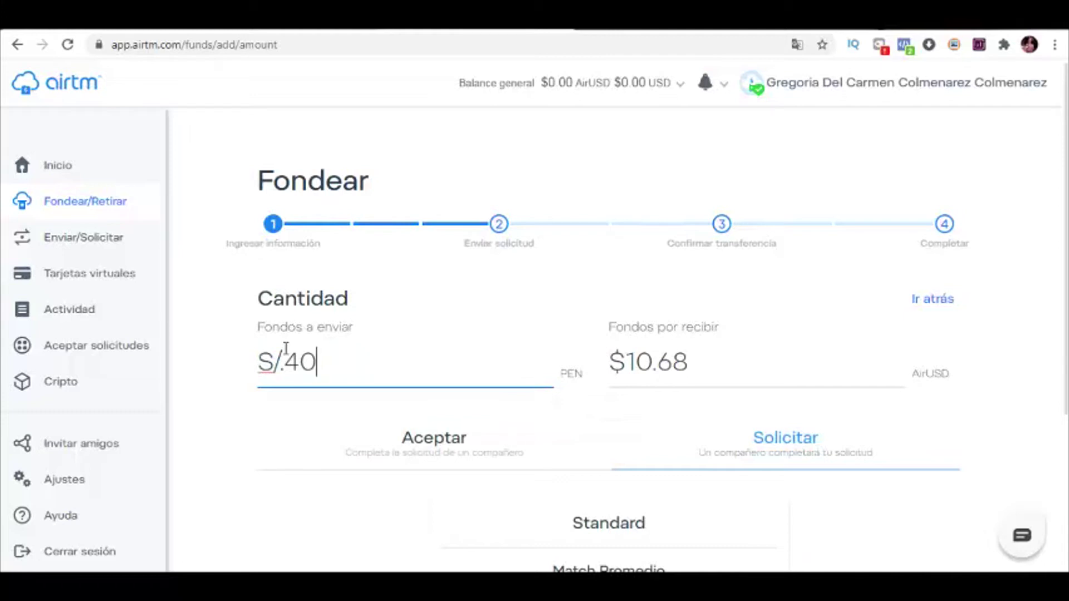
scroll(730, 374, down, 4)
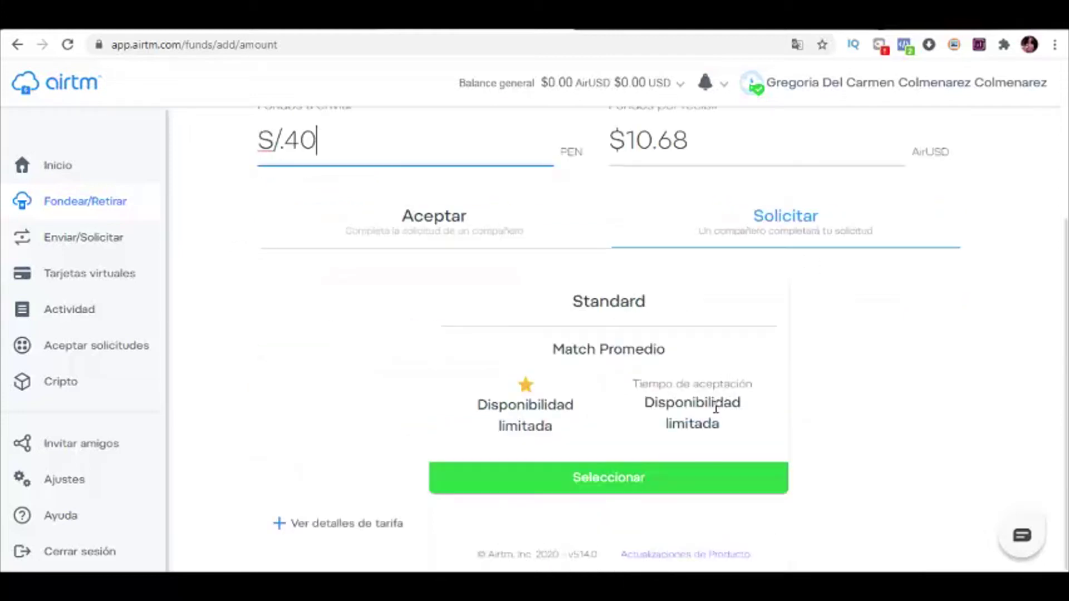
click(557, 493)
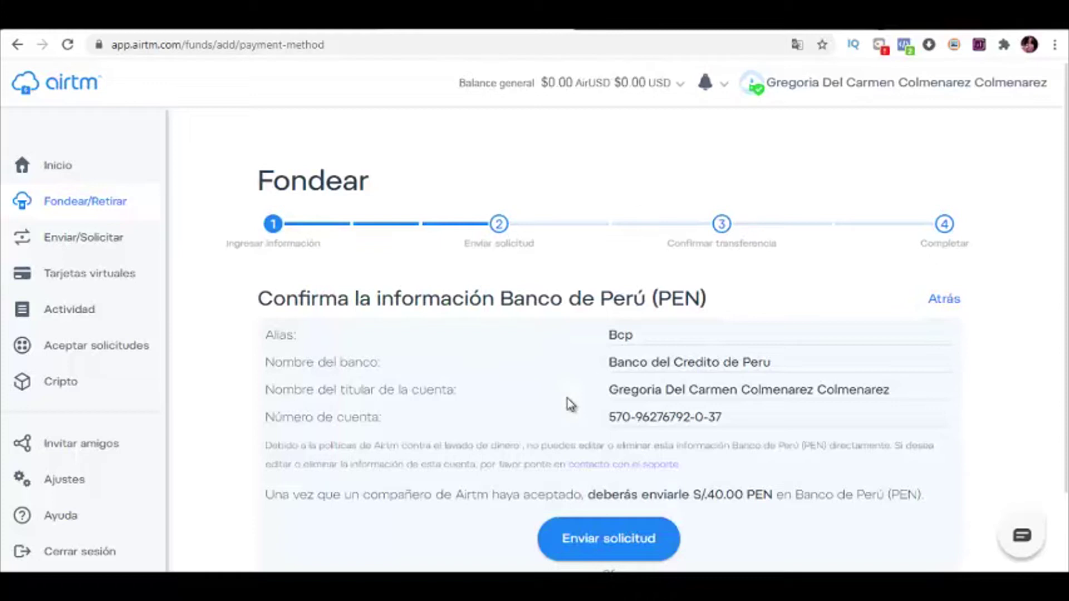
scroll(603, 520, down, 2)
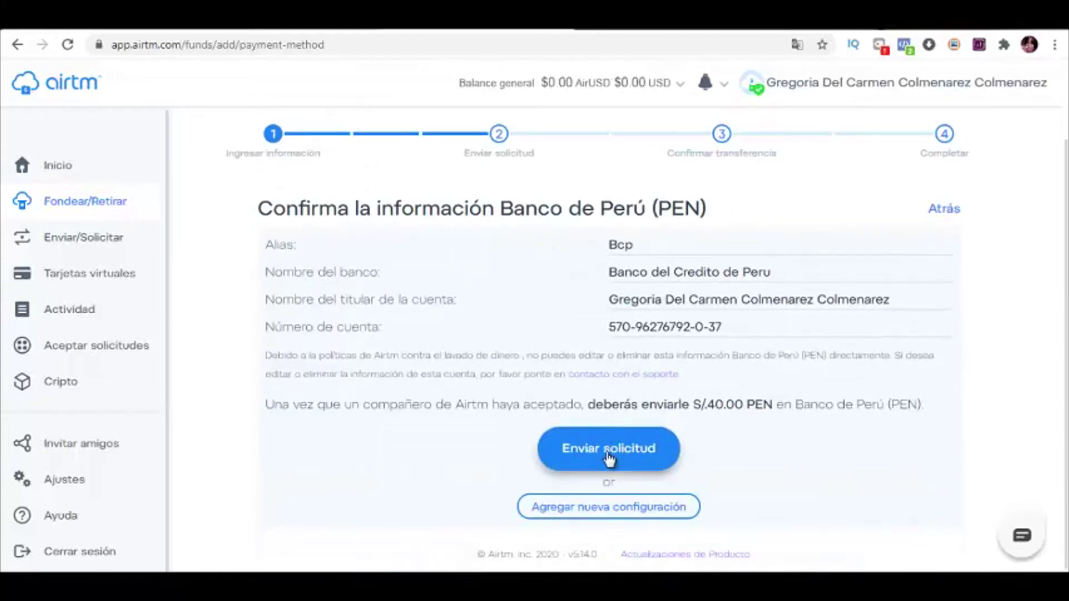
Step: Submit the S/.40 Bcp funding request with Enviar solicitud
click(611, 451)
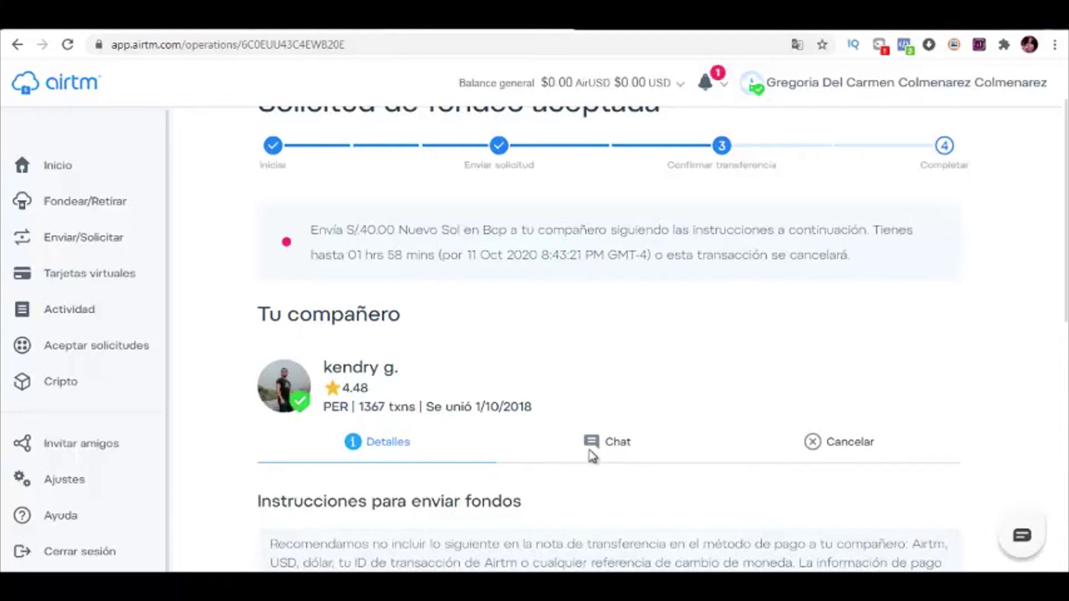
Step: Chat with the deposit partner, then return to the transfer details to complete the deposit
click(618, 442)
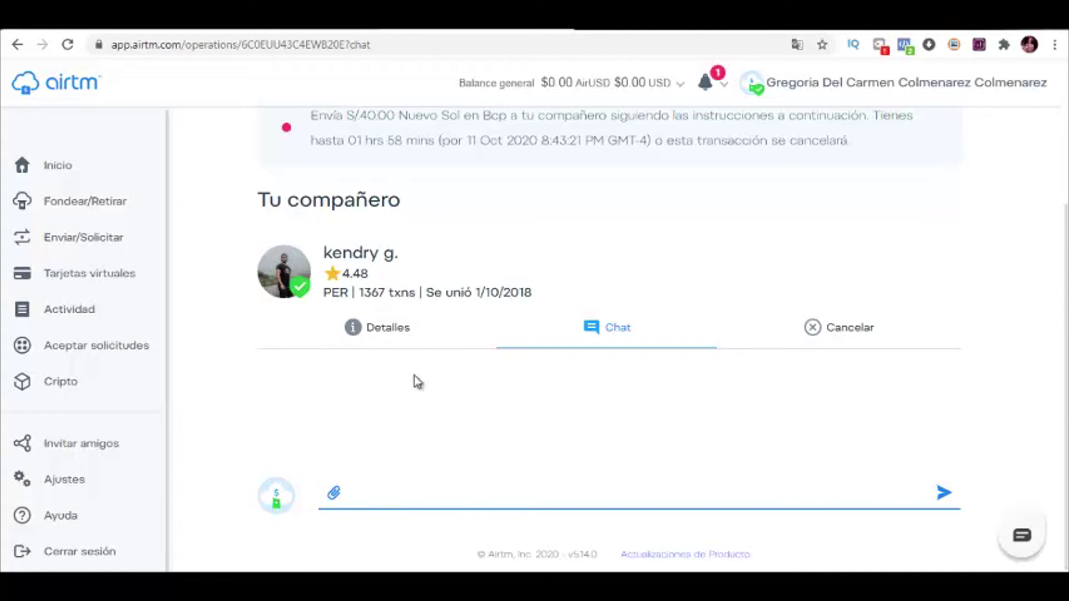
click(386, 335)
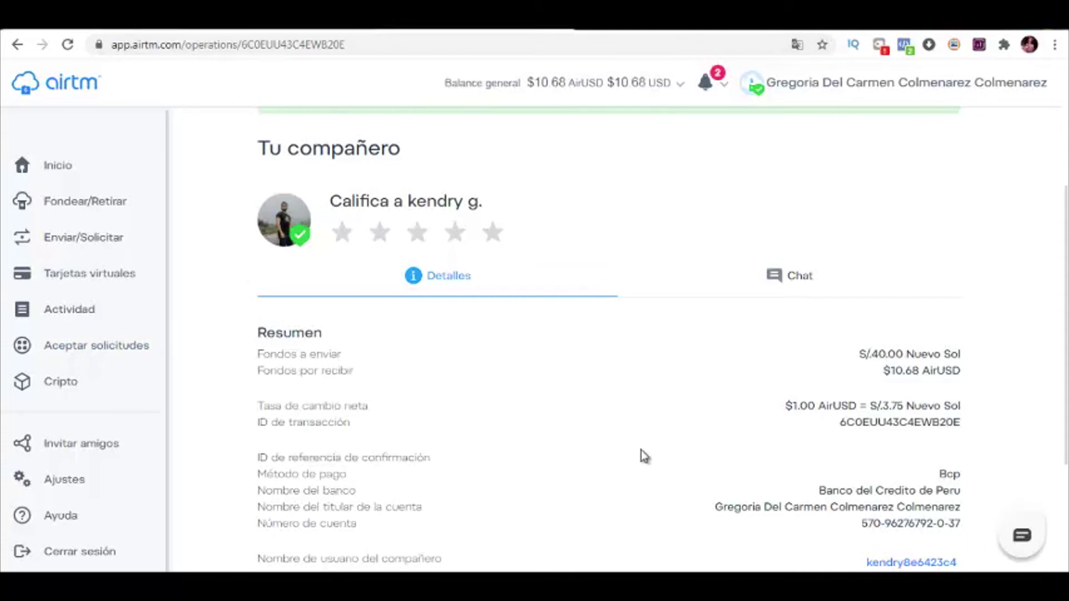
Step: Give the deposit partner five stars and confirm marking them as preferred
scroll(1063, 377, down, 3)
scroll(1063, 377, up, 4)
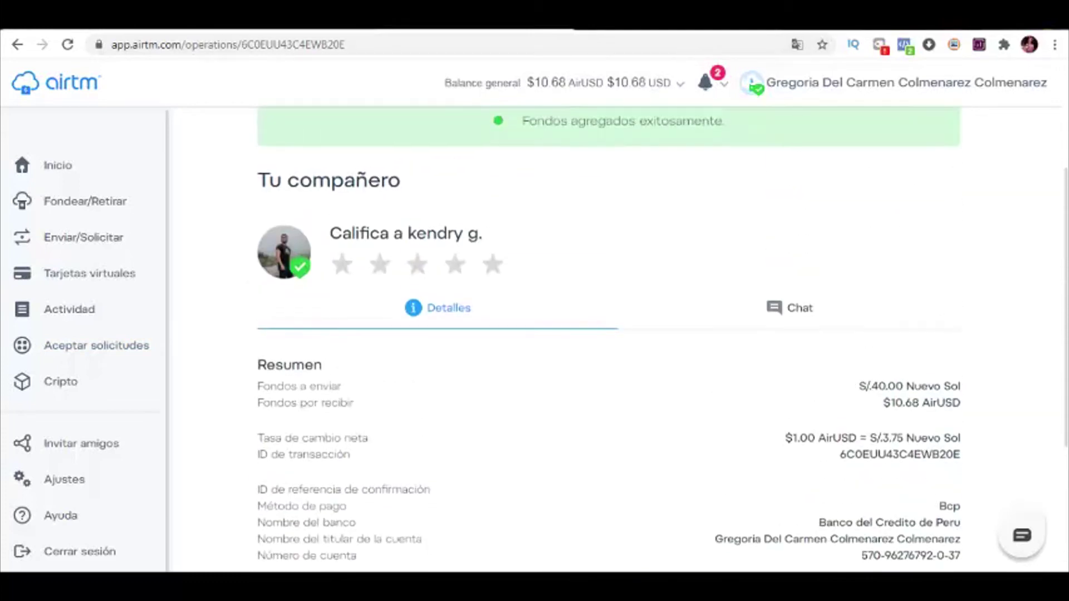
click(493, 273)
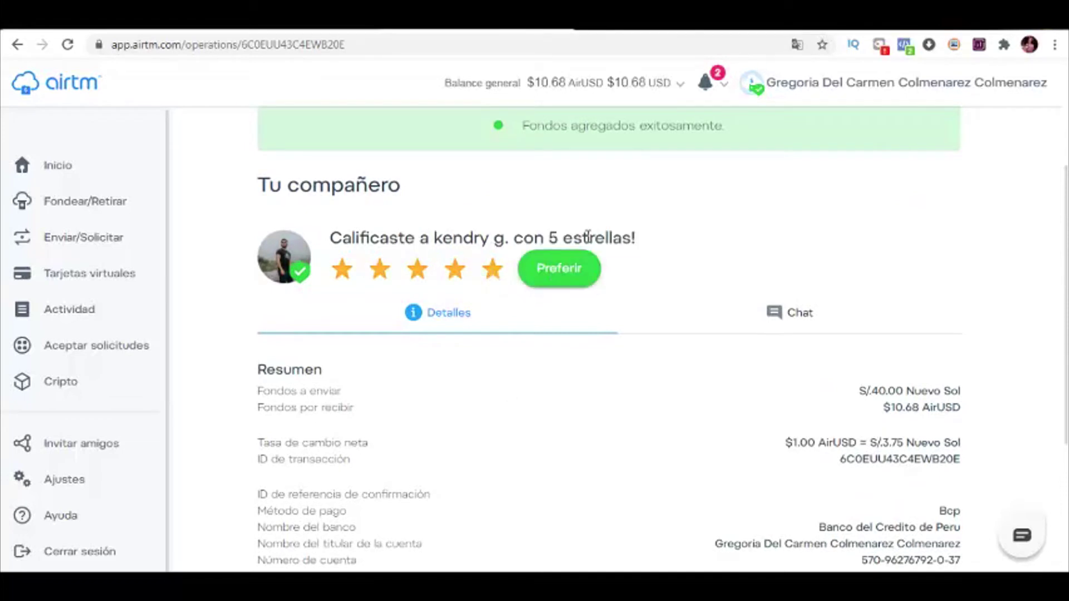
click(579, 273)
click(736, 398)
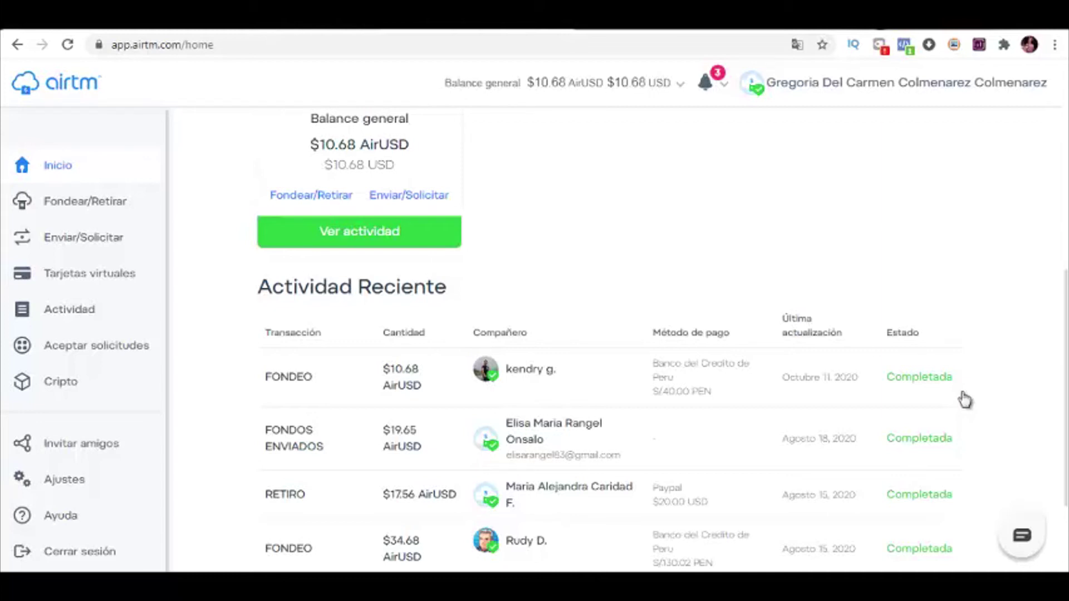
Step: Open Enviar/Solicitar and enter the recipient's e-mail address under Enviar a
click(80, 238)
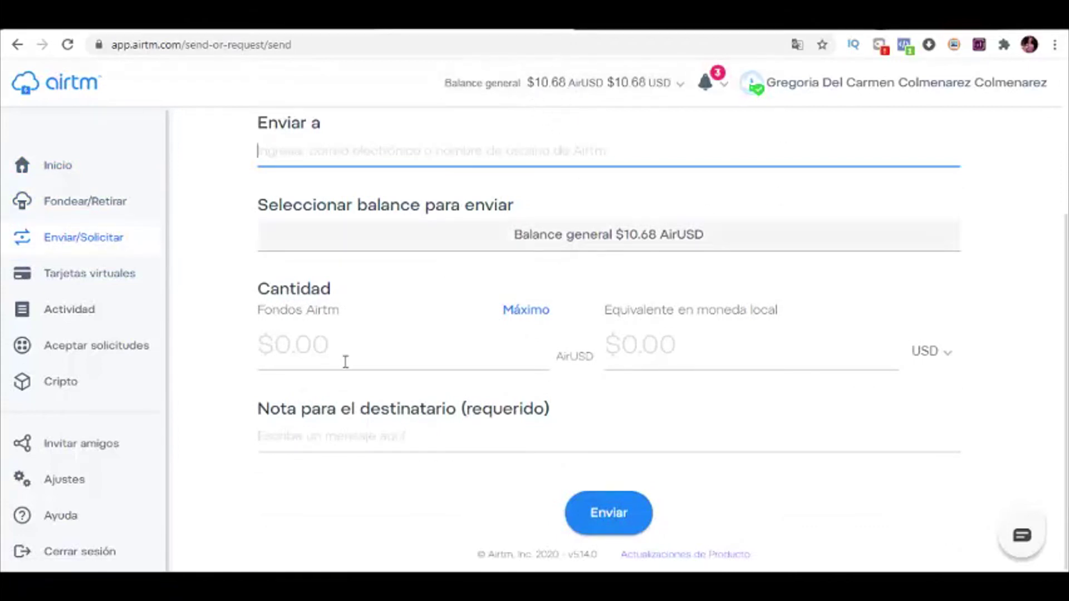
scroll(362, 188, up, 4)
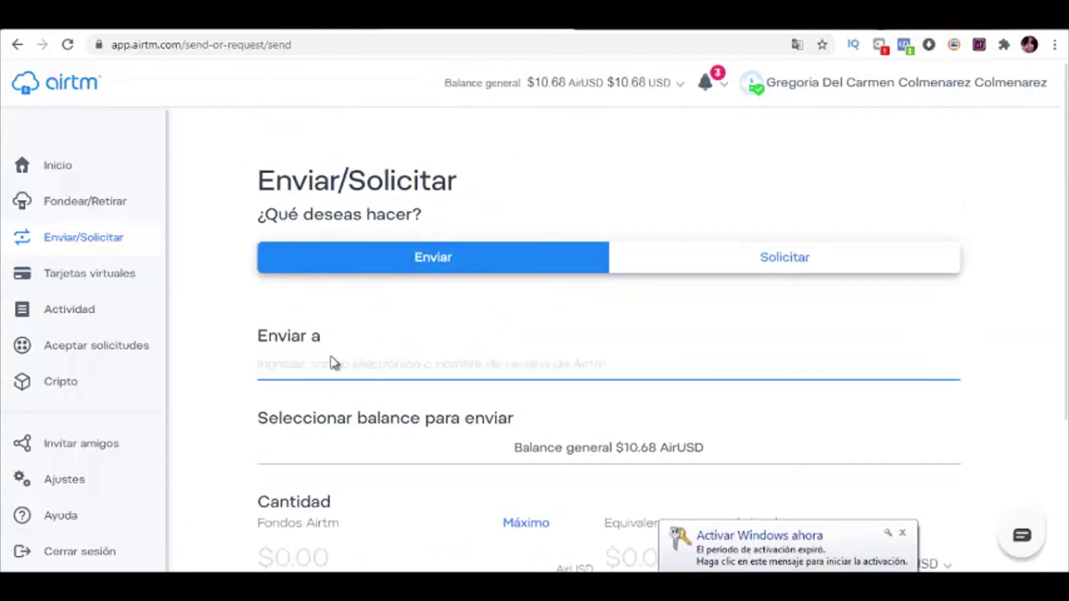
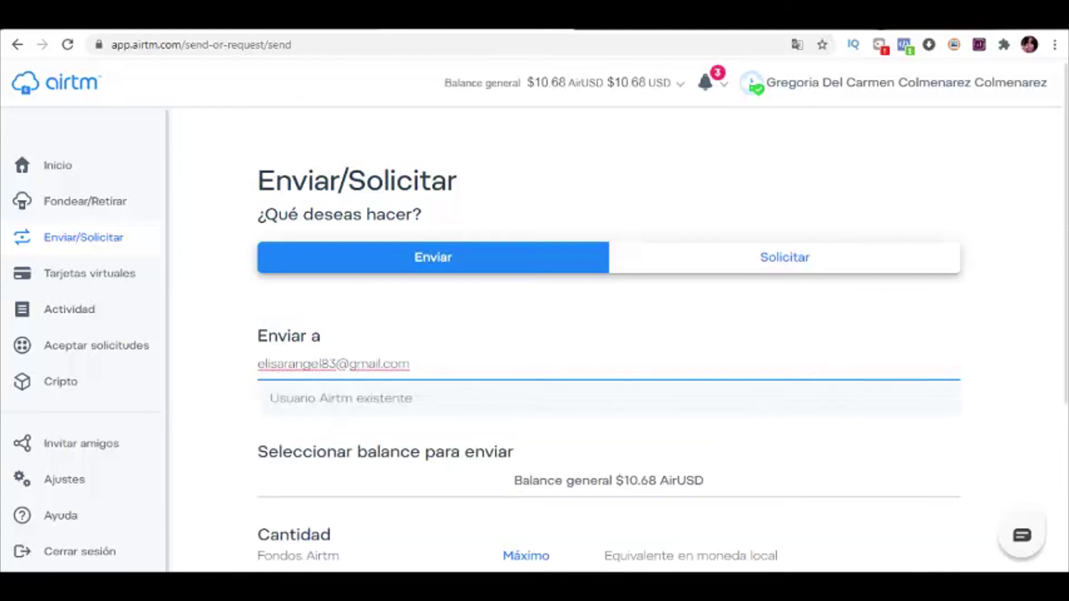
Step: Send $5 AirUSD with the note 'pago' and confirm it in the Confirmar envío dialog
scroll(530, 490, down, 4)
click(311, 355)
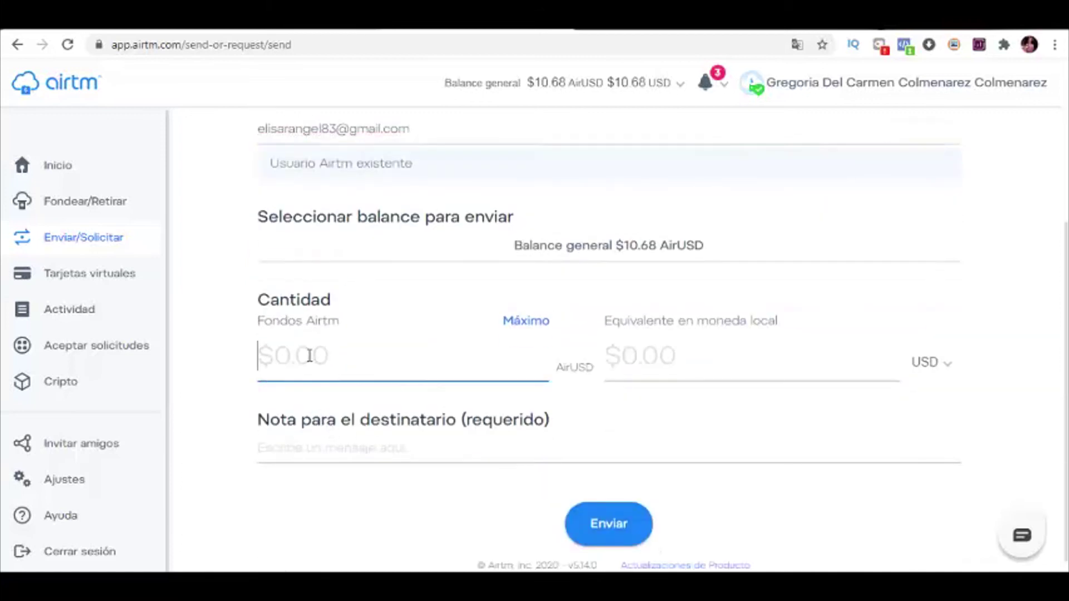
text(5)
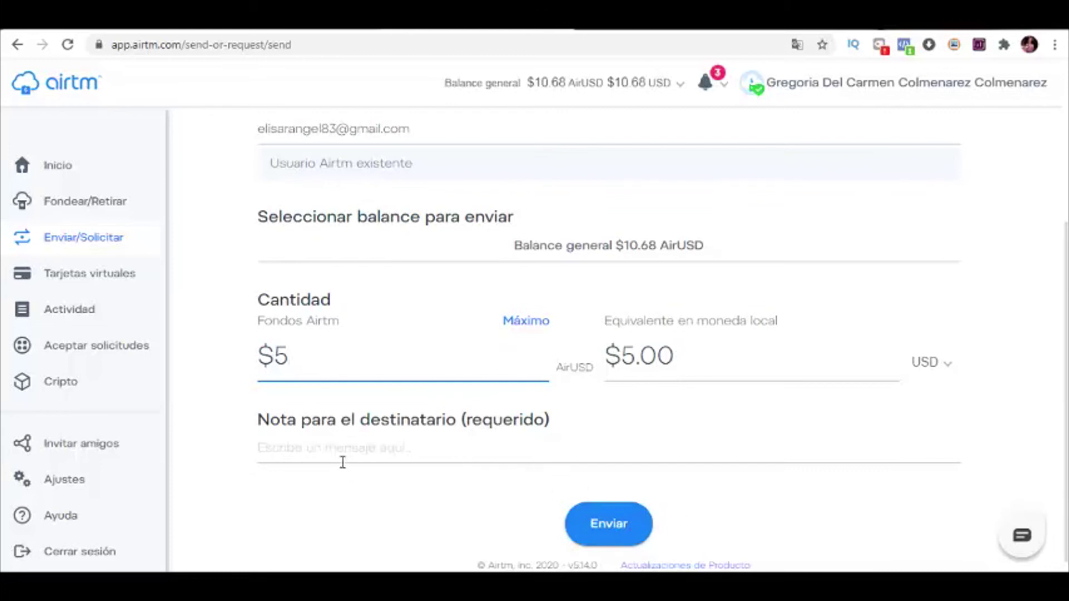
click(340, 460)
text(pago)
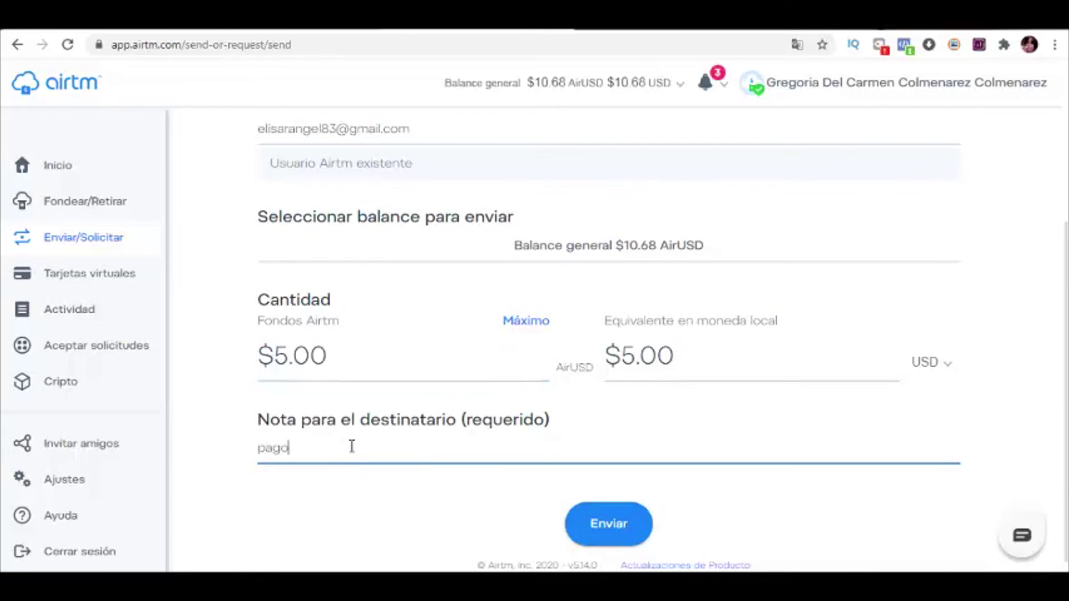
click(631, 539)
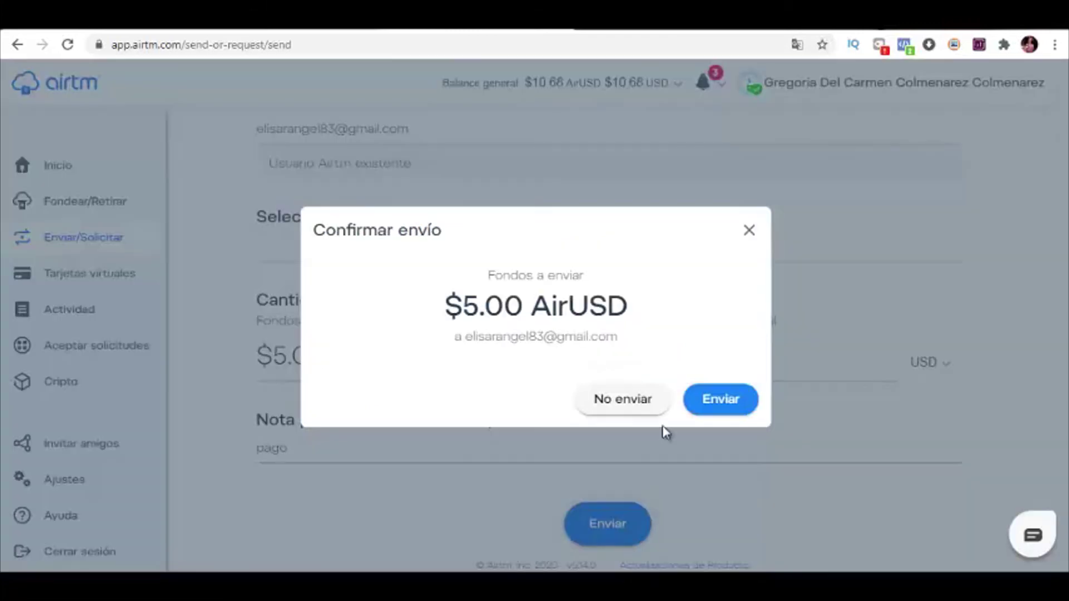
click(729, 402)
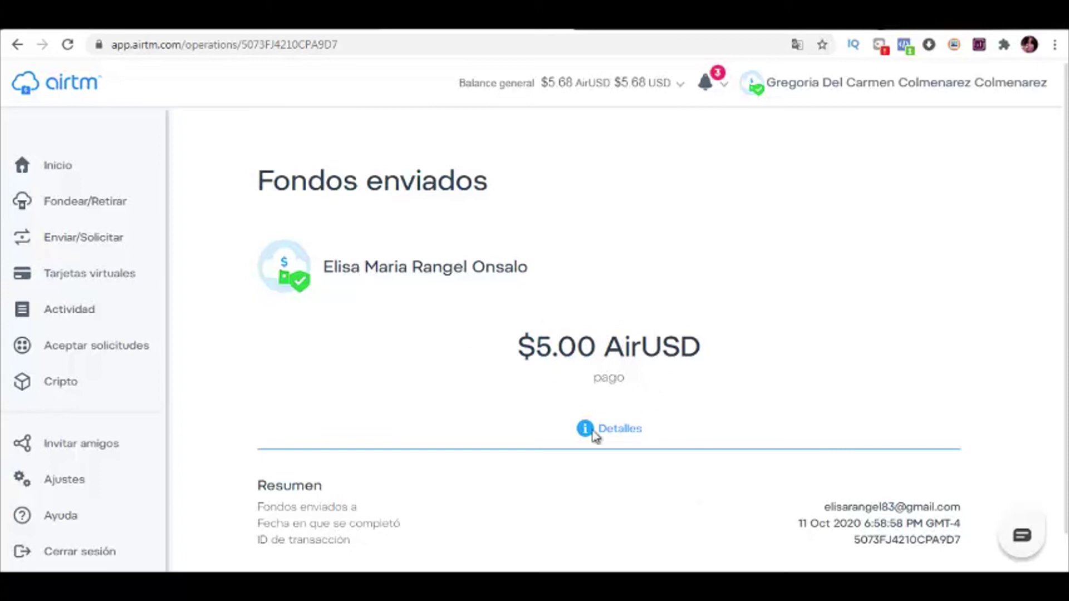
Step: Scroll through the Fondos enviados receipt for the $5.00 transfer
scroll(689, 364, down, 1)
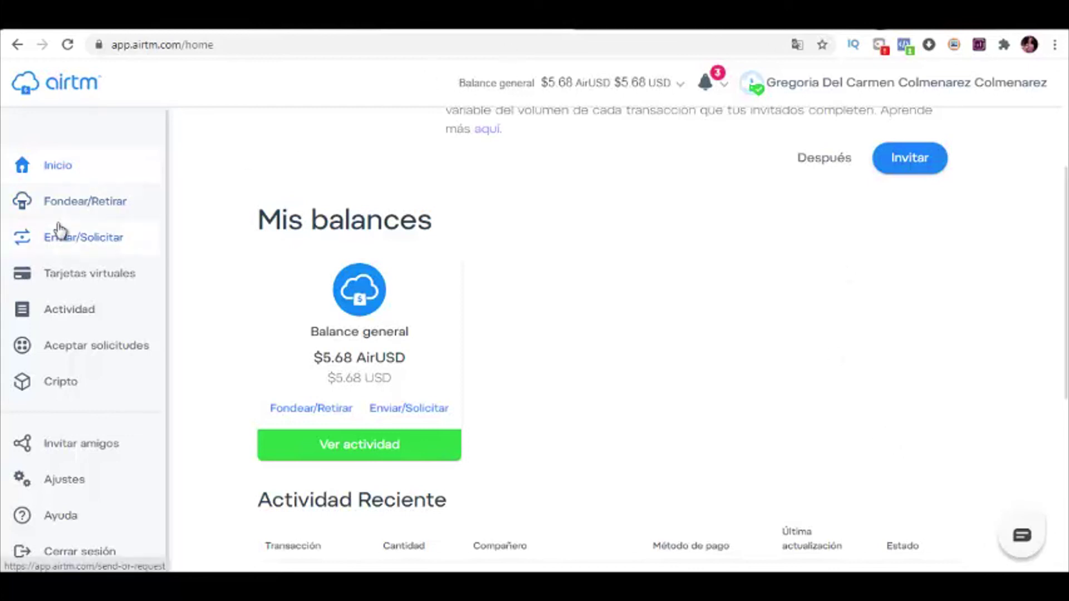
Step: Switch to Retirar on the Fondear/Retirar page and choose Bcp as the withdrawal method
click(75, 203)
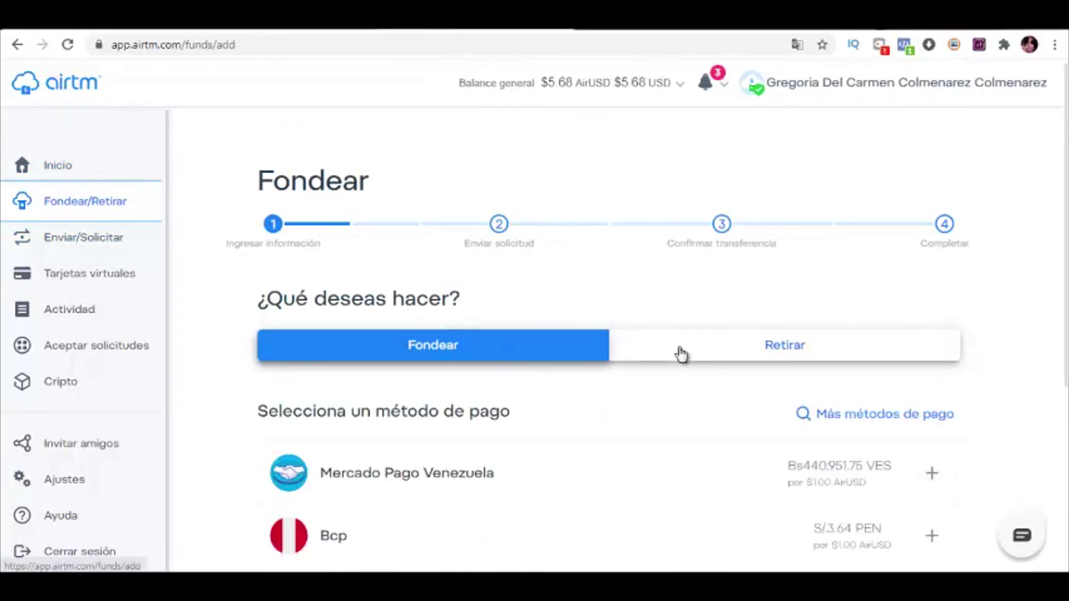
click(721, 352)
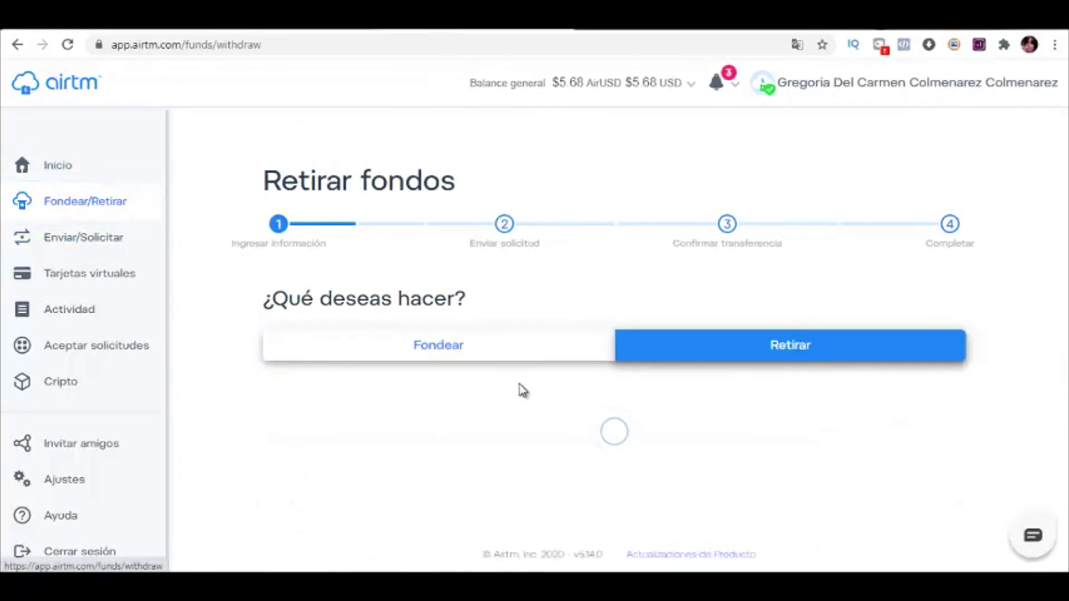
scroll(663, 390, down, 4)
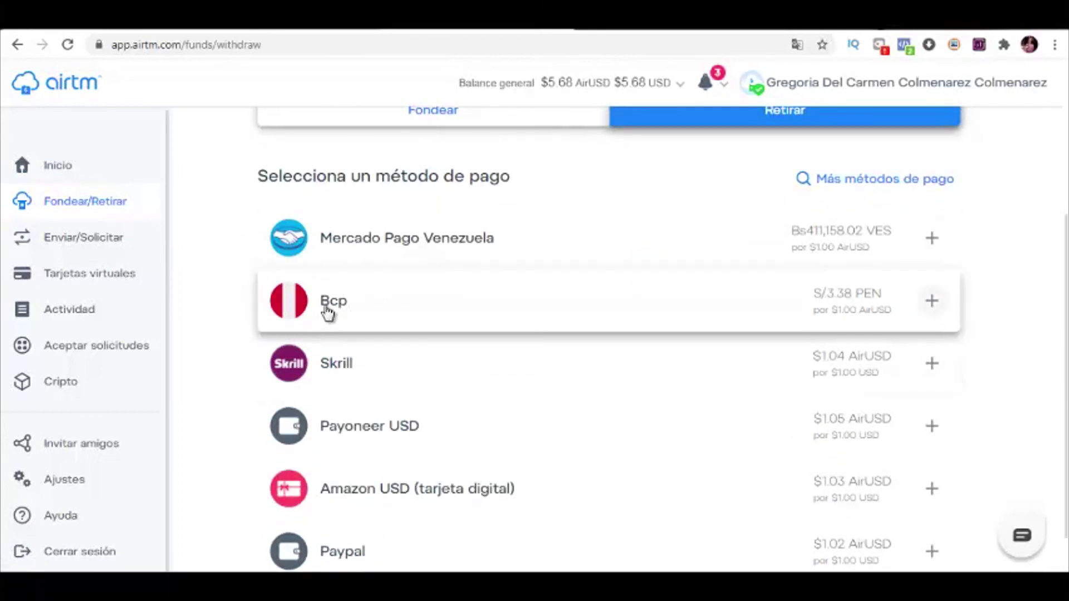
click(311, 301)
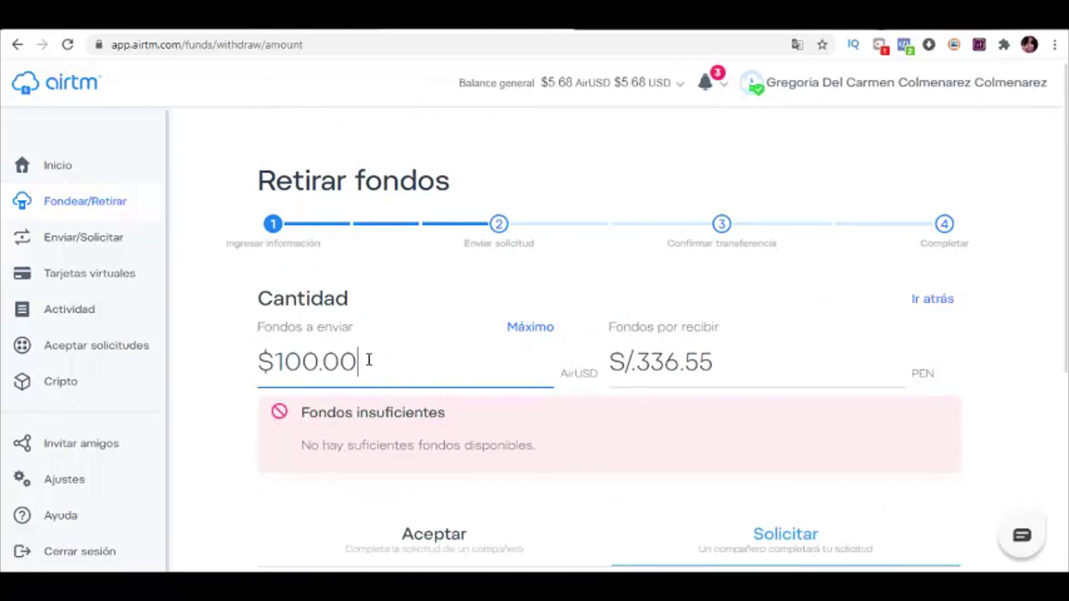
Step: Change the Bcp withdrawal amount from $100.00 to $5 AirUSD, worth S/15.54 PEN
drag(370, 357, 227, 365)
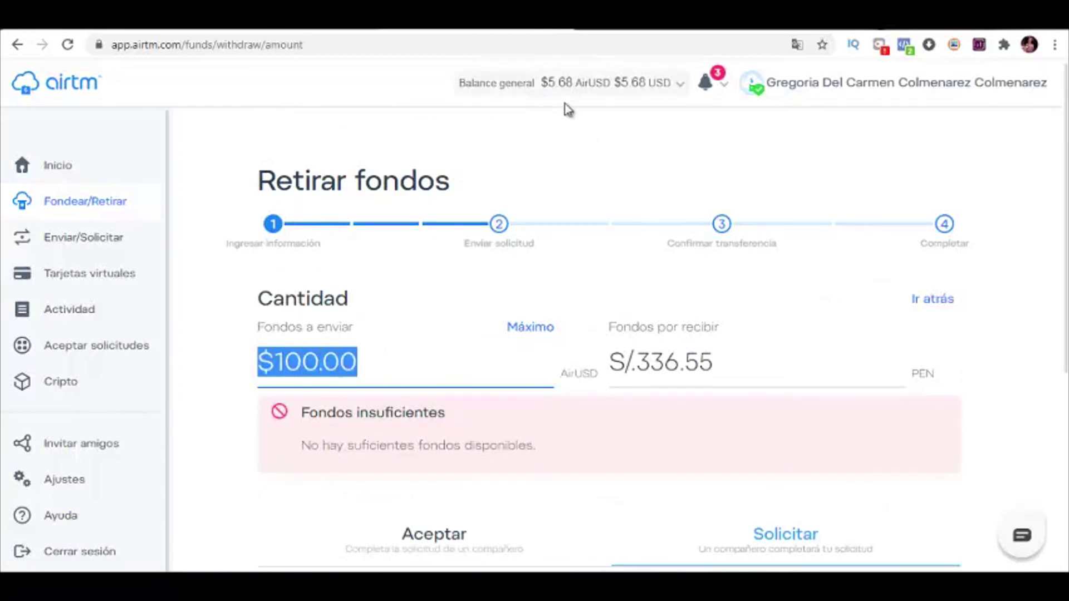
text(5)
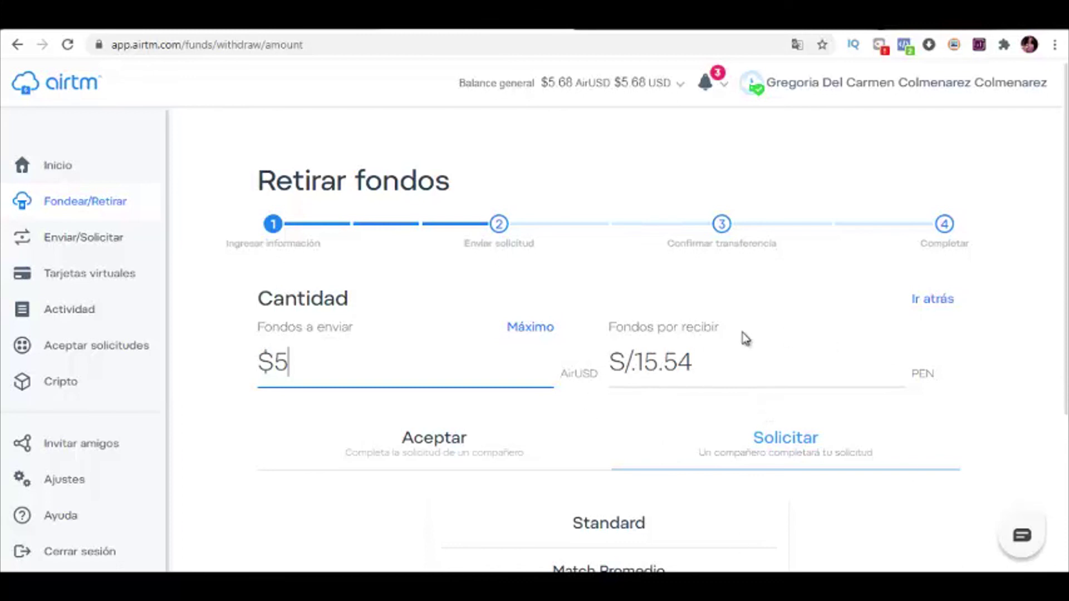
scroll(634, 436, down, 4)
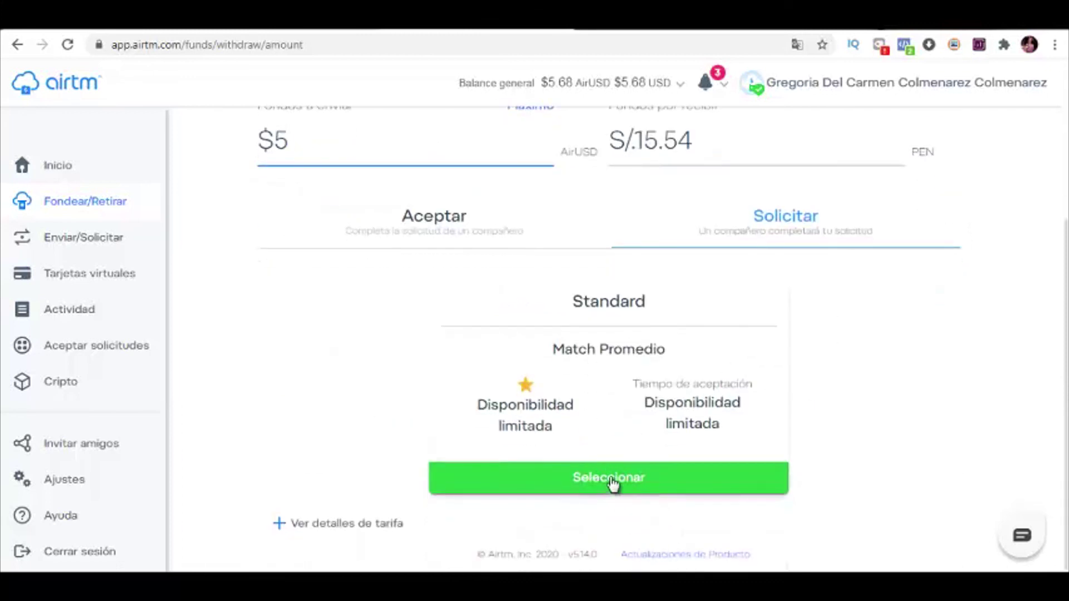